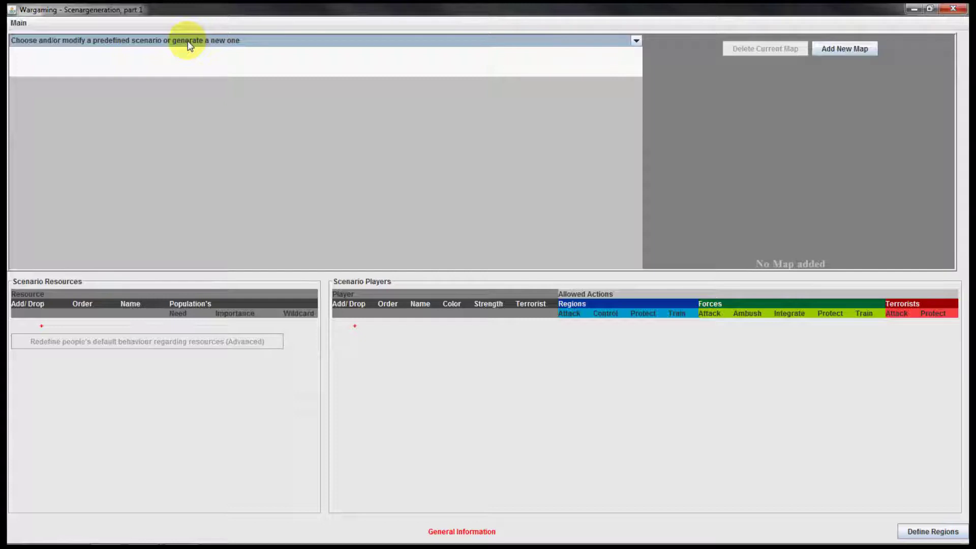
Start generating a new scenario and replace its title with "Scenario name".
click(190, 45)
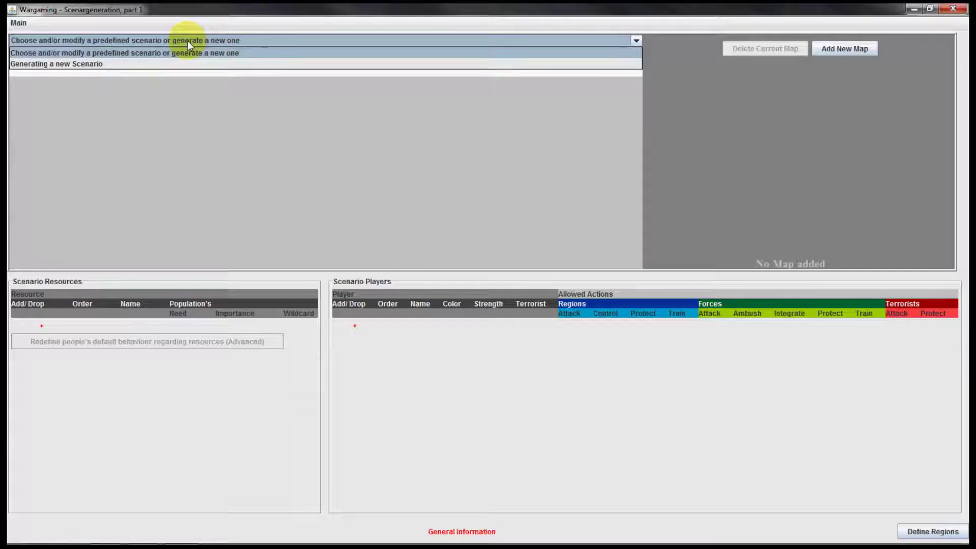
click(111, 65)
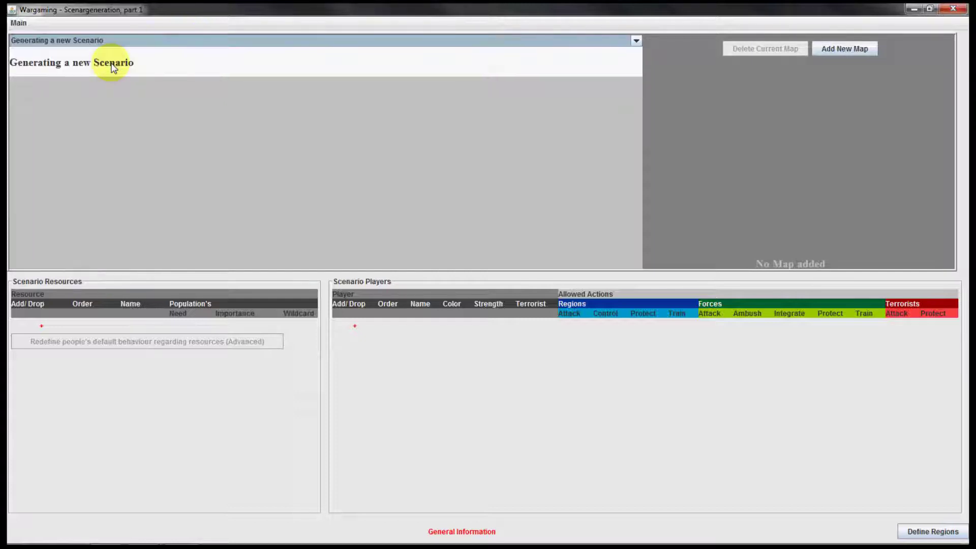
drag(93, 63, 4, 64)
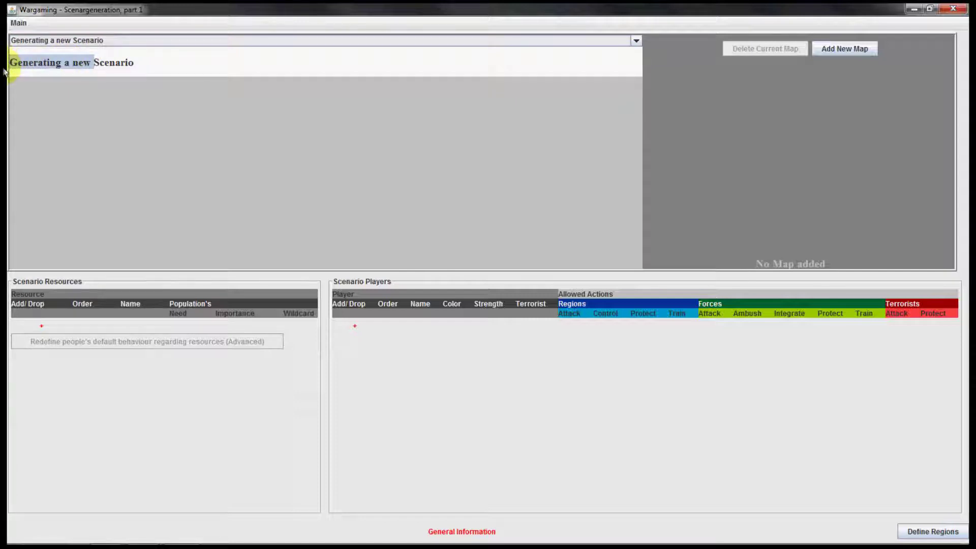
key(BackSpace)
click(56, 66)
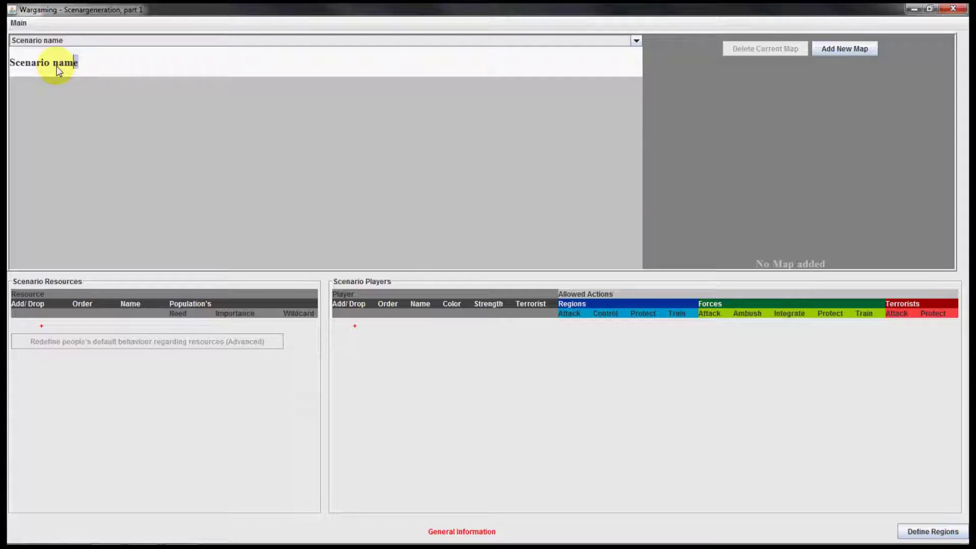
text(name)
key(Return)
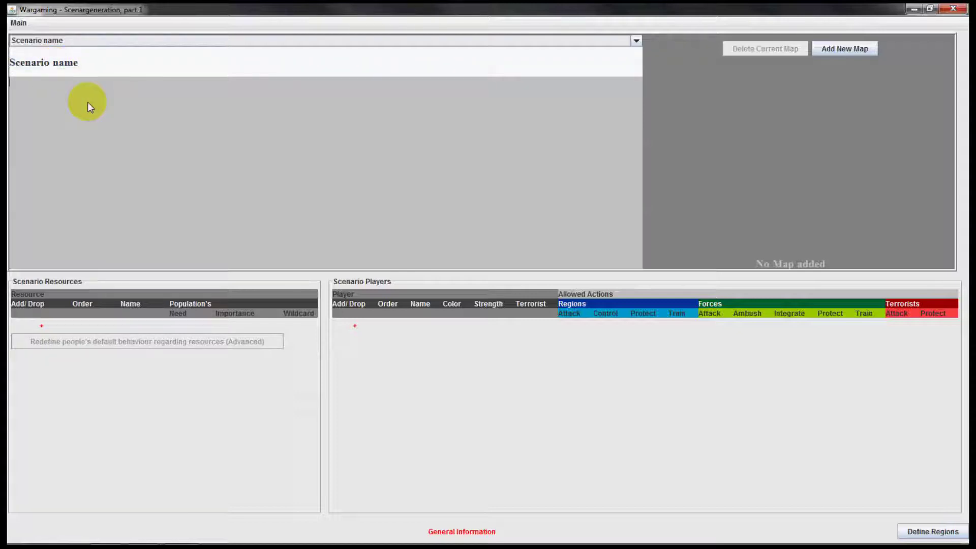
Enter "Scenario description" as the scenario's description.
text(Scenario name)
key(BackSpace)
key(BackSpace)
key(BackSpace)
key(BackSpace)
text(descr)
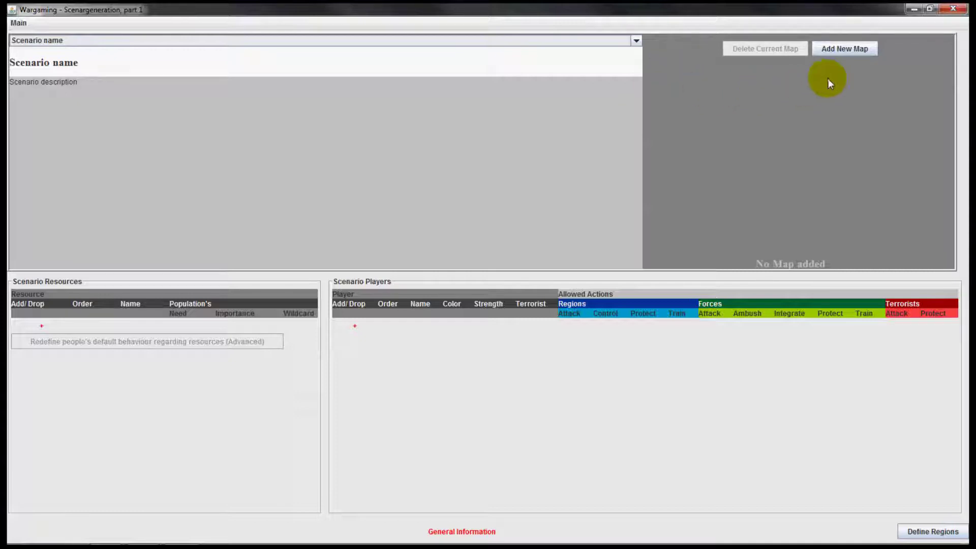
Add three maps from the temp folder: the Abyei_provided image, Abyei_resized_1200_705.png and the Abyei_resource image.
click(840, 50)
drag(349, 102, 338, 66)
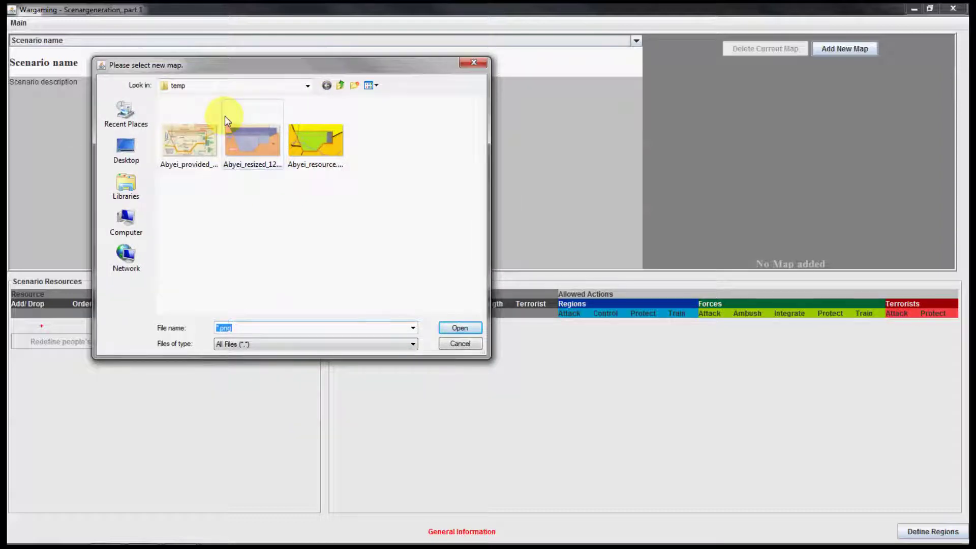
double_click(199, 131)
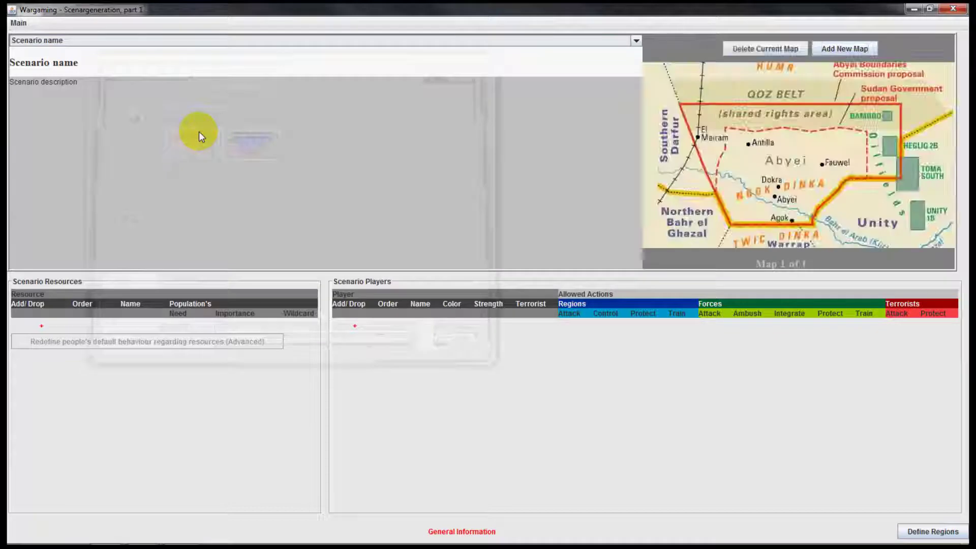
click(843, 48)
double_click(250, 154)
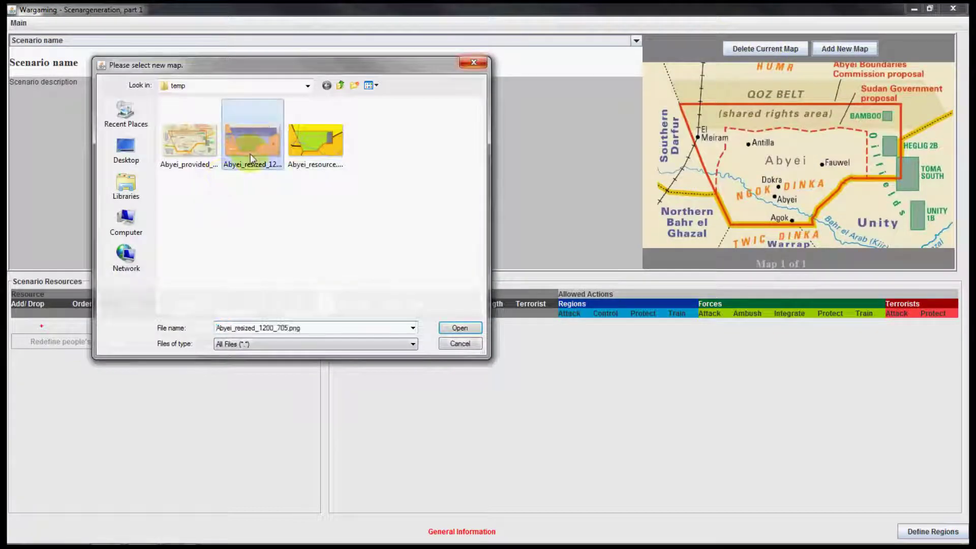
click(828, 47)
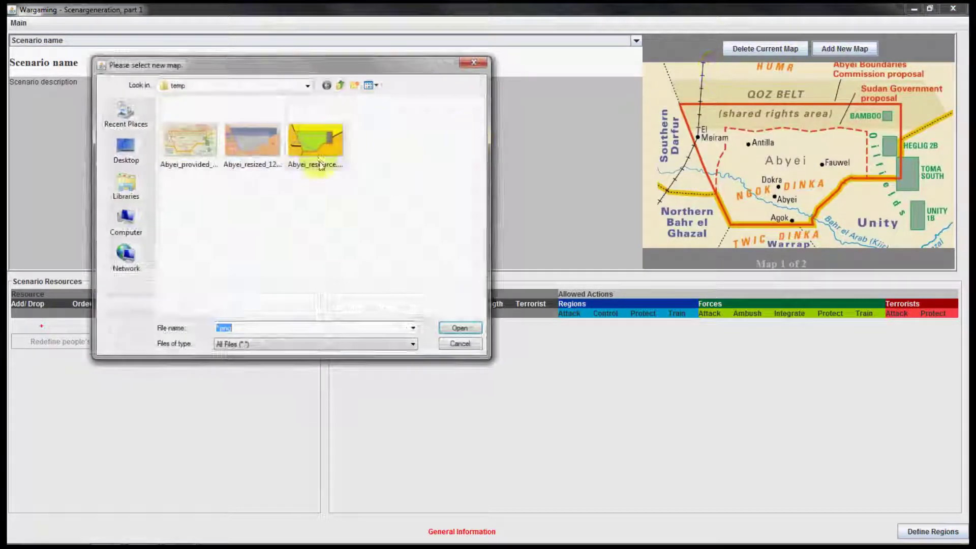
click(320, 163)
double_click(318, 162)
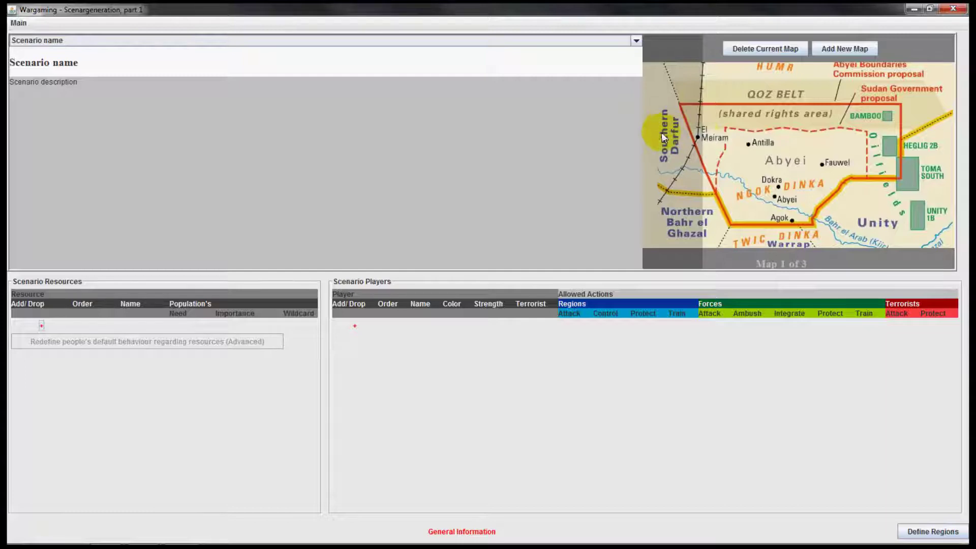
Page through the added maps, delete the second one, and check the remaining maps.
click(934, 143)
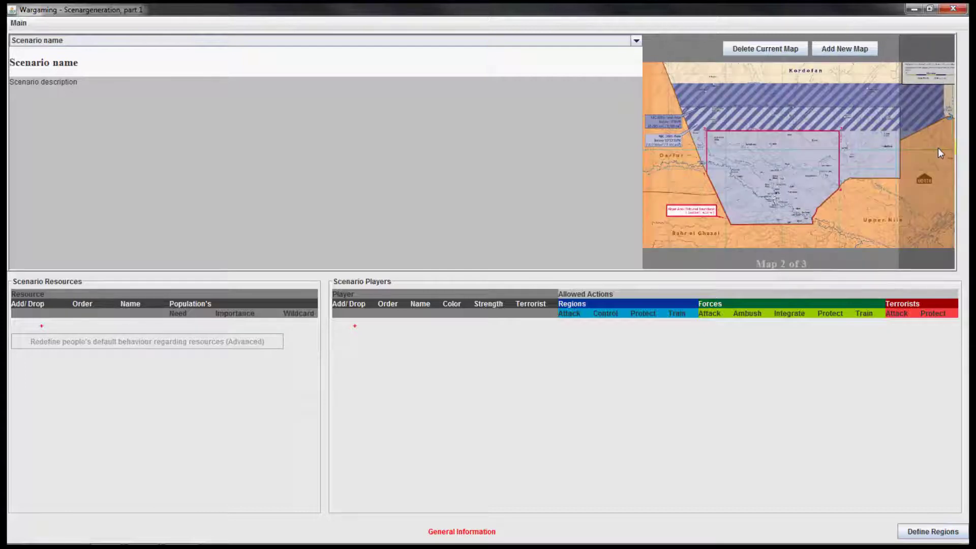
click(938, 148)
click(938, 148)
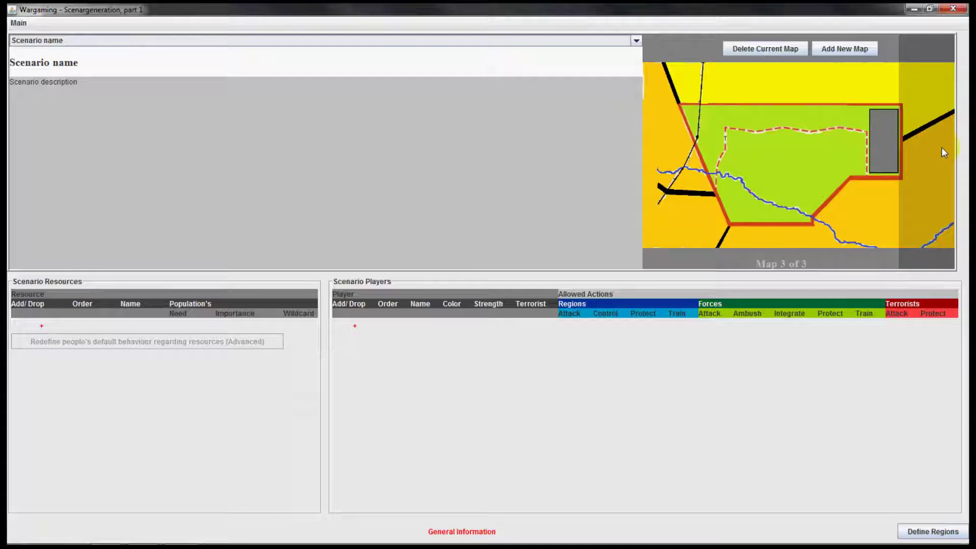
click(662, 156)
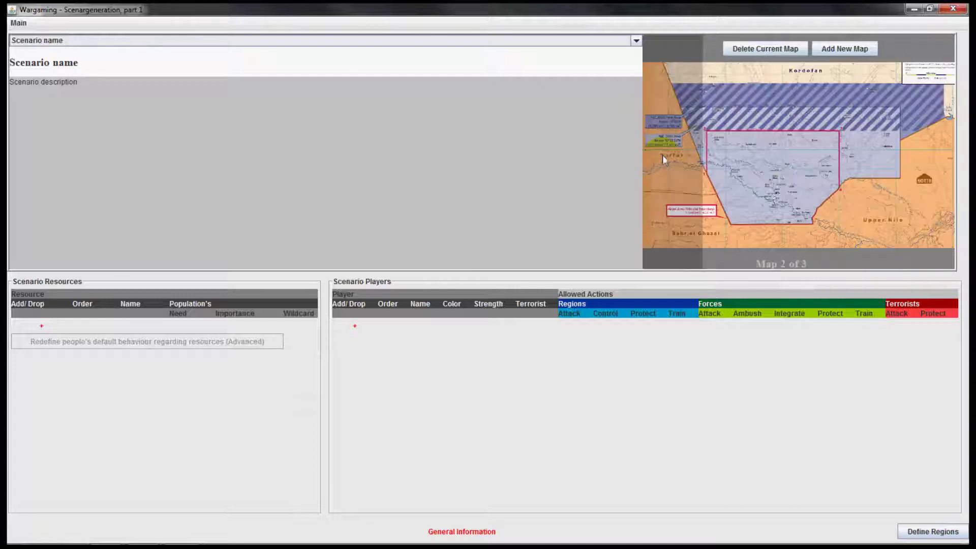
click(780, 50)
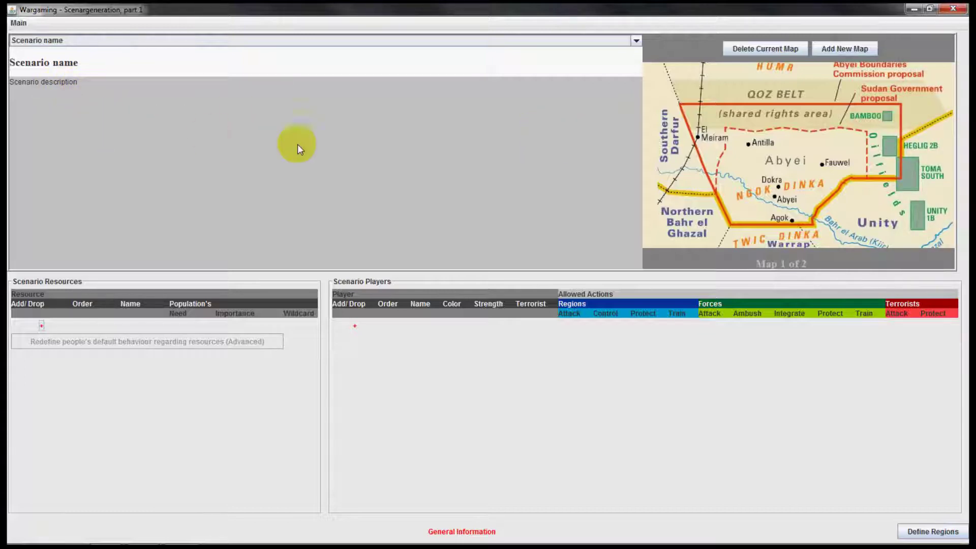
click(932, 138)
click(672, 159)
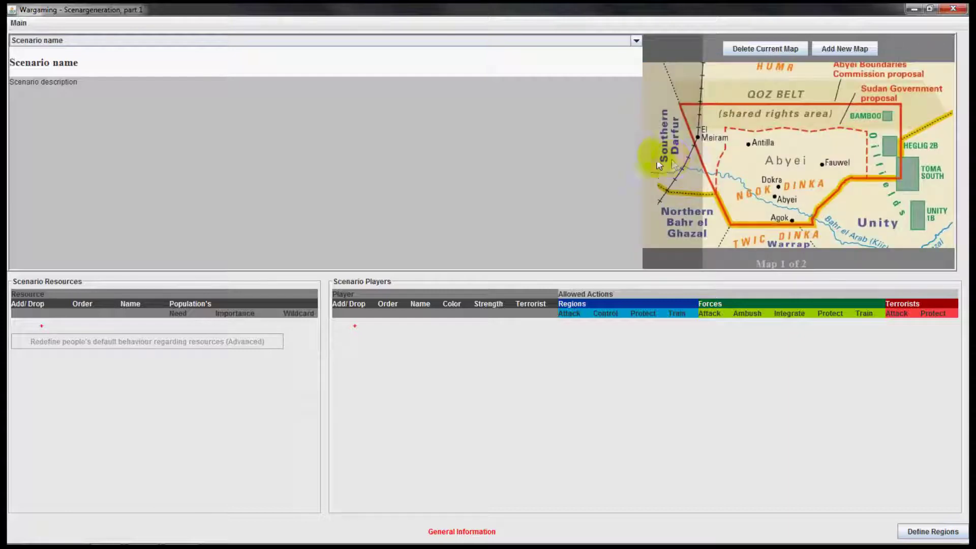
Add three scenario resources and name them Water, Food and Oil.
click(41, 327)
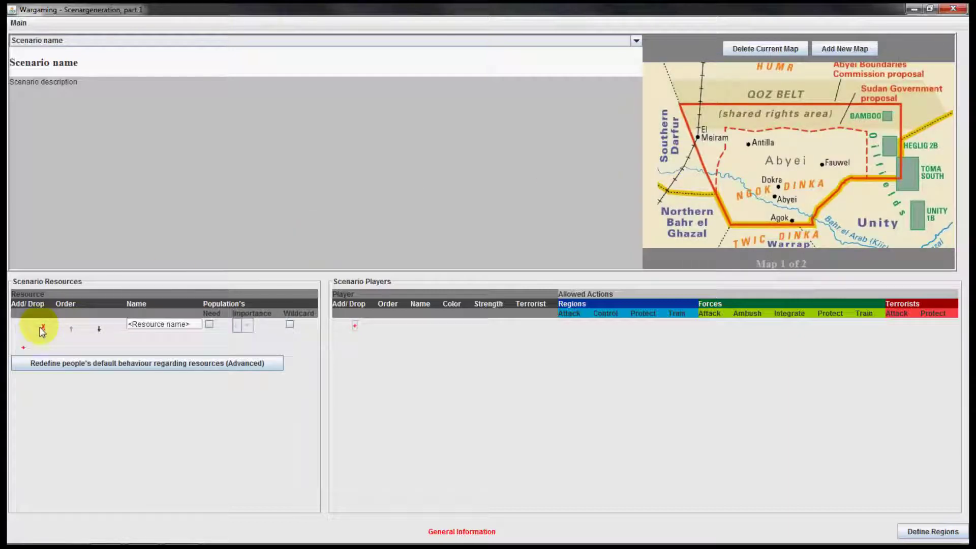
click(23, 348)
click(23, 367)
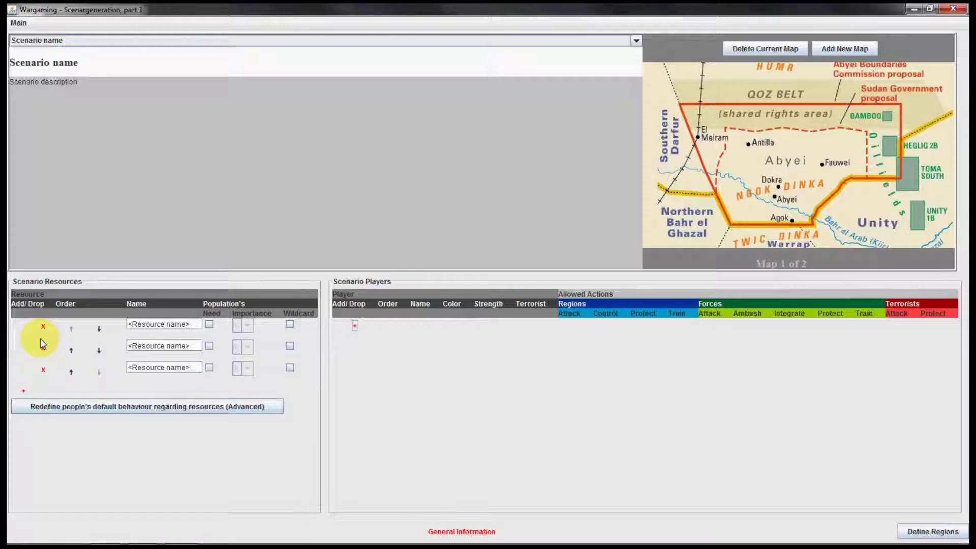
click(136, 325)
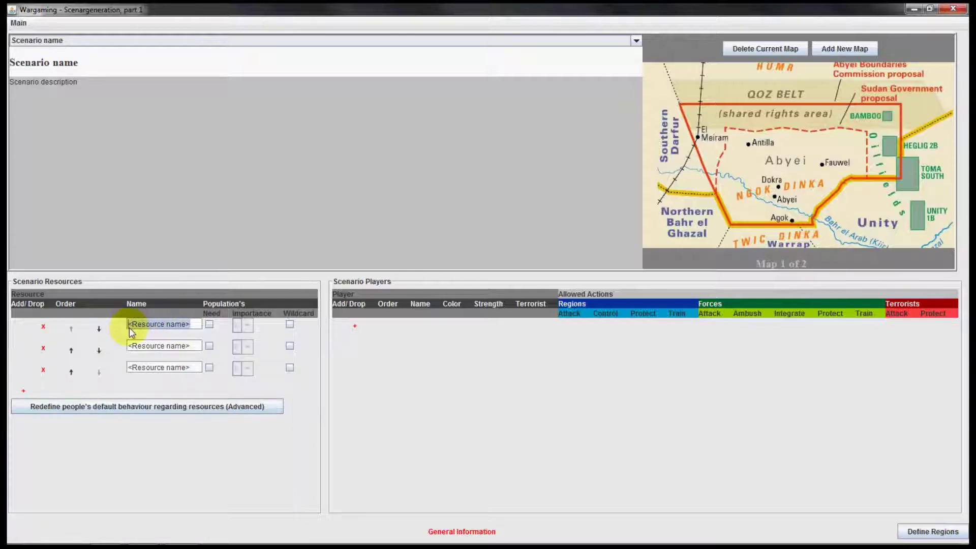
text(Water)
drag(191, 345, 127, 346)
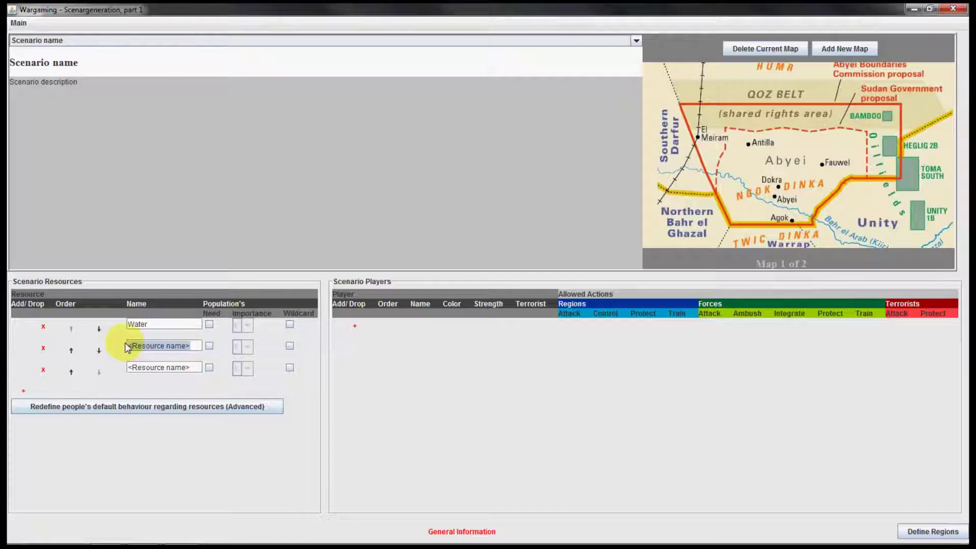
text(Food)
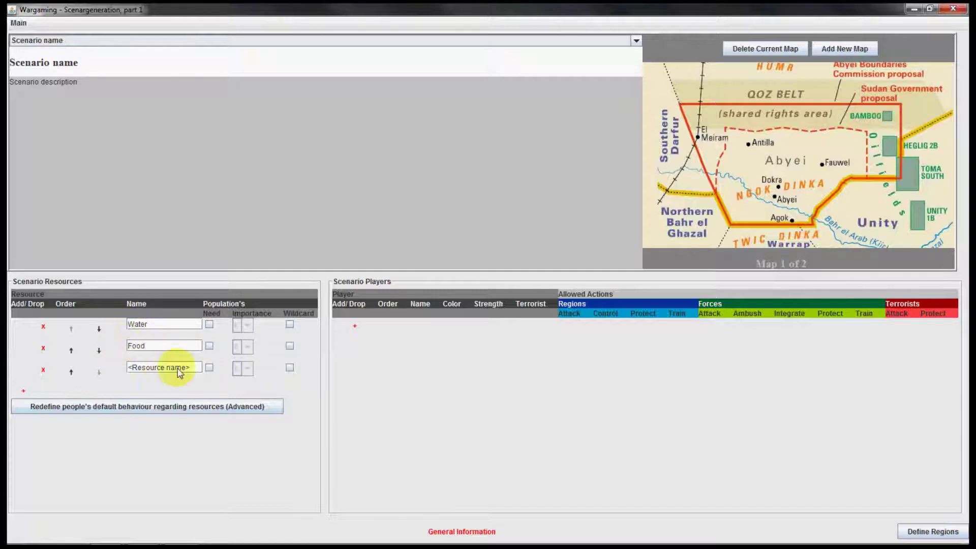
drag(195, 368, 125, 374)
text(Oil)
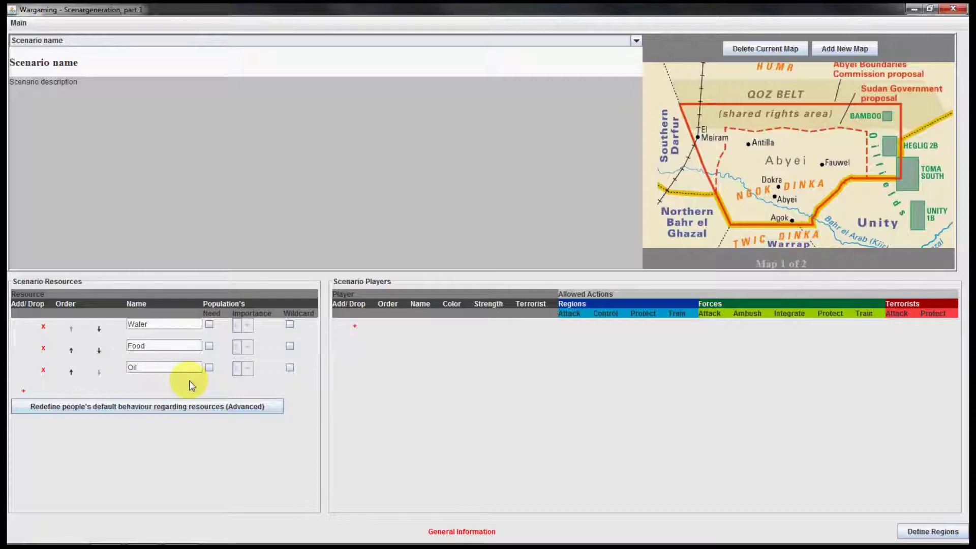
Mark Water and Food as population needs with importance 5 and 4, and set Oil as a wildcard.
click(210, 325)
click(209, 346)
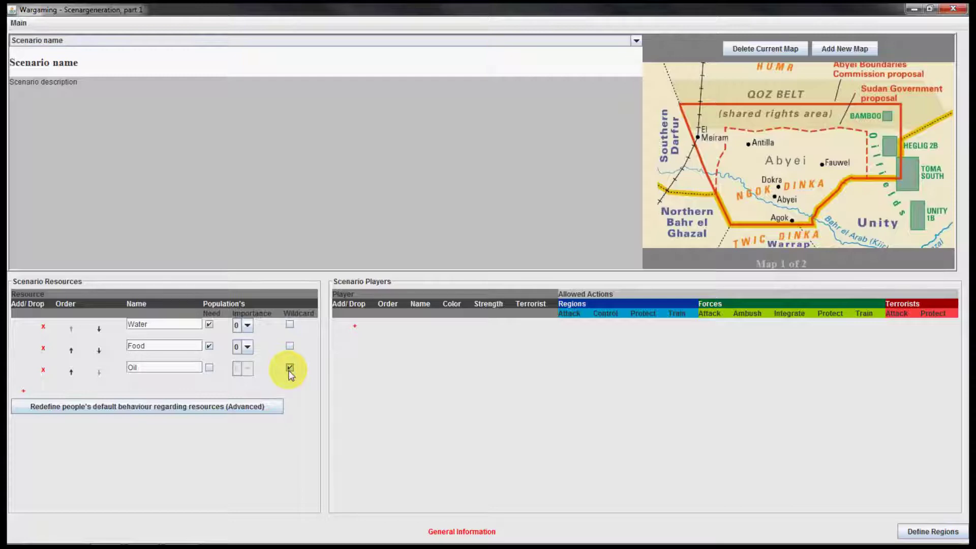
click(247, 326)
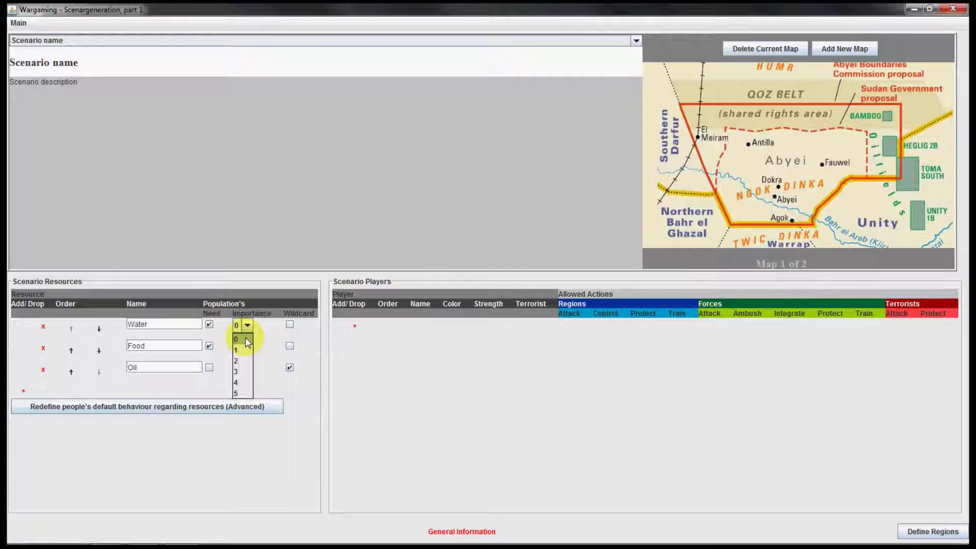
click(241, 394)
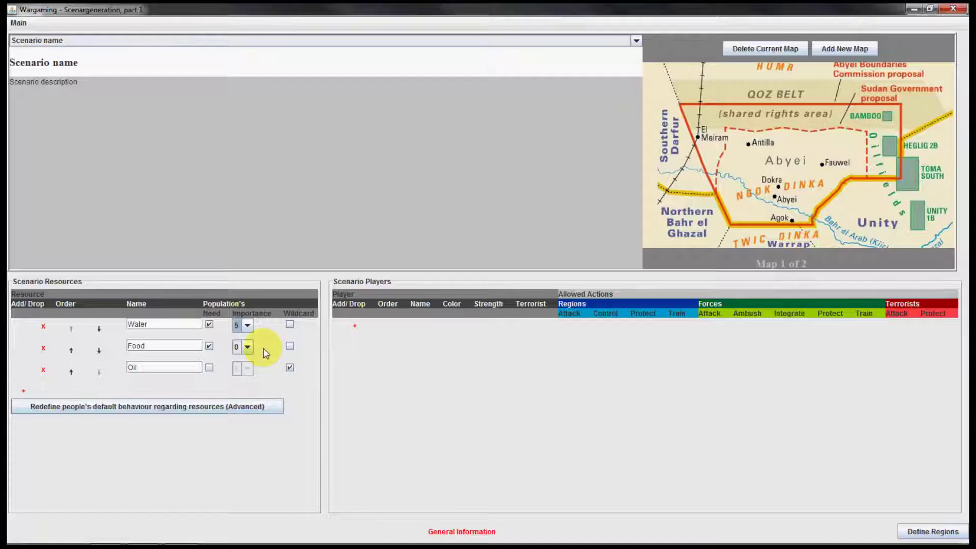
click(248, 350)
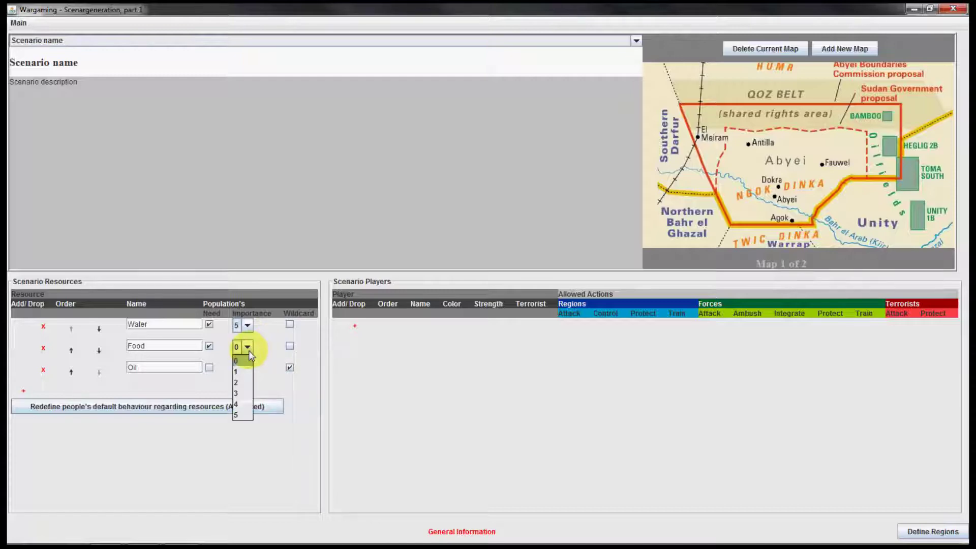
click(243, 404)
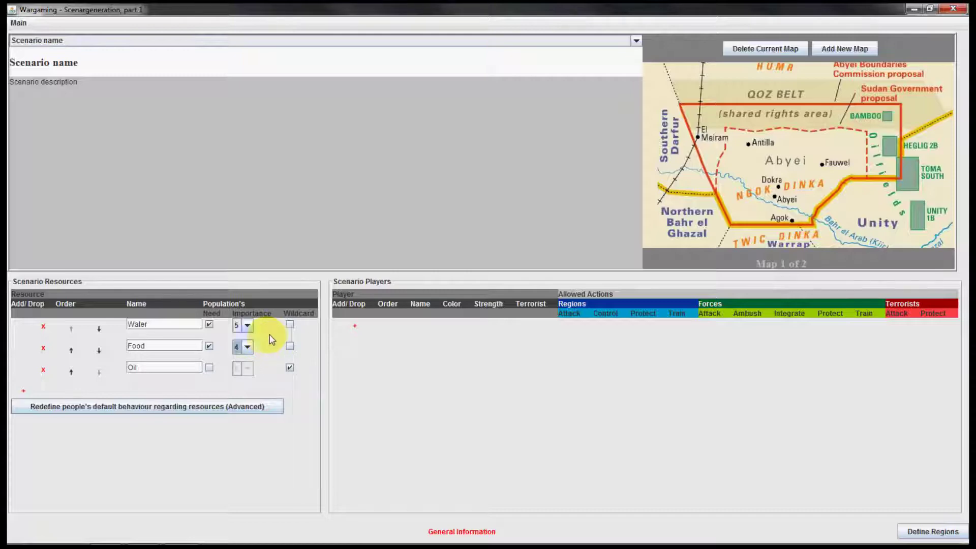
Add three scenario players and name the first one "Local 1".
click(355, 327)
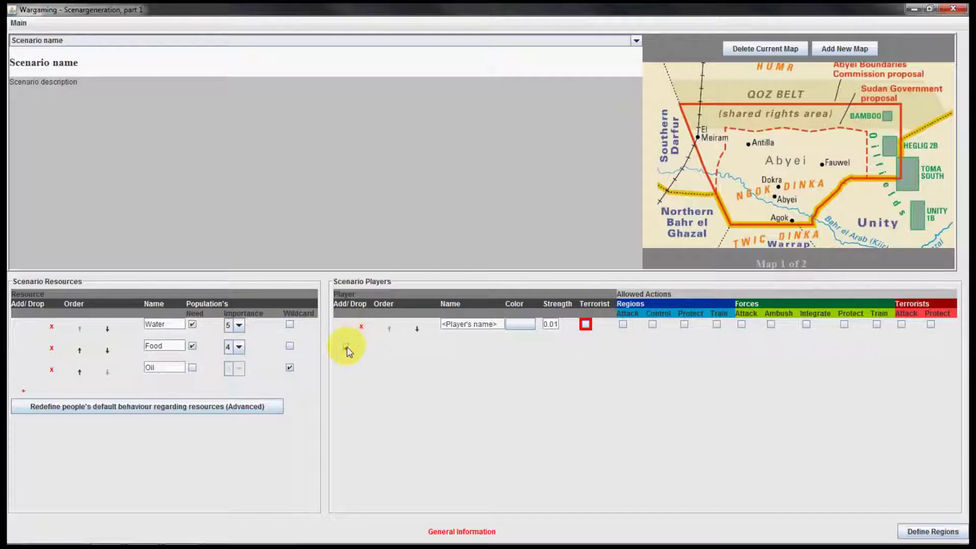
click(347, 347)
click(346, 370)
drag(497, 327, 435, 330)
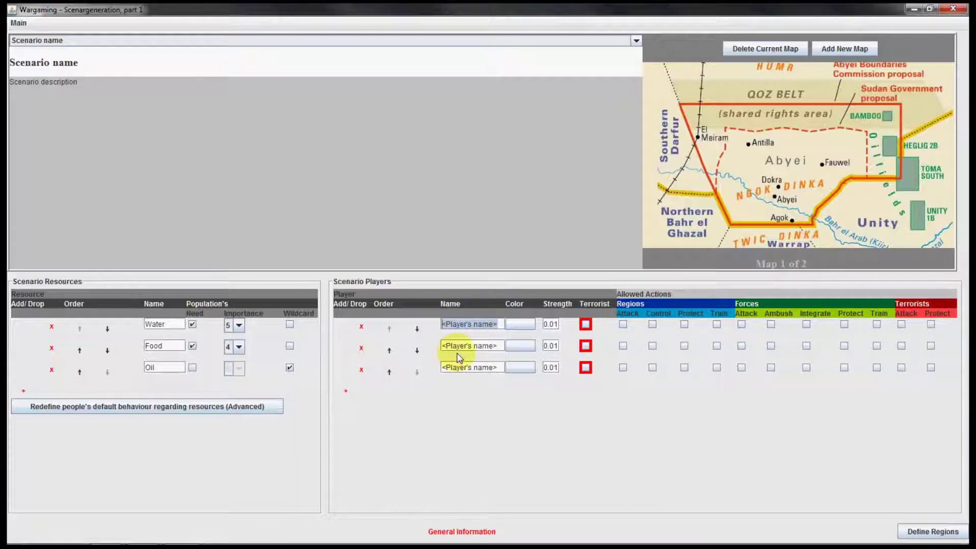
text(Local)
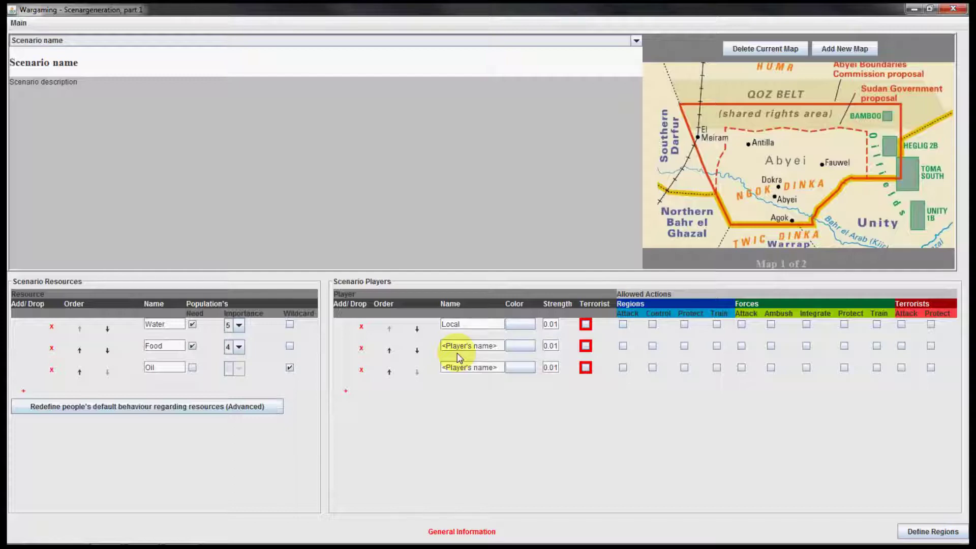
text( 1)
Replace the second player's placeholder name with "Local 2".
drag(490, 347, 428, 354)
key(BackSpace)
key(BackSpace)
key(BackSpace)
key(BackSpace)
key(BackSpace)
key(BackSpace)
key(BackSpace)
key(BackSpace)
key(BackSpace)
key(BackSpace)
key(BackSpace)
key(BackSpace)
key(BackSpace)
key(BackSpace)
key(BackSpace)
text(Local 2)
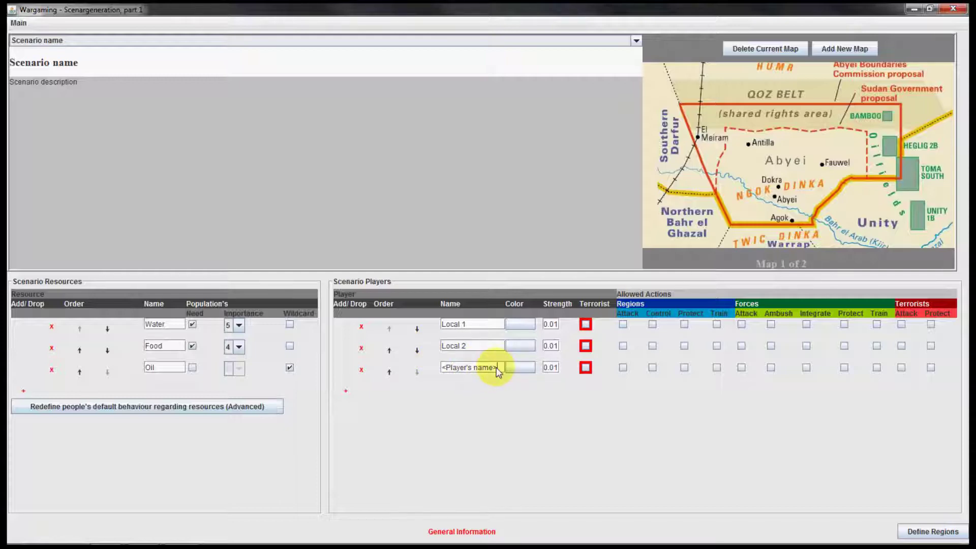
Name the third player "Local Terrorist".
drag(495, 367, 440, 373)
text(L)
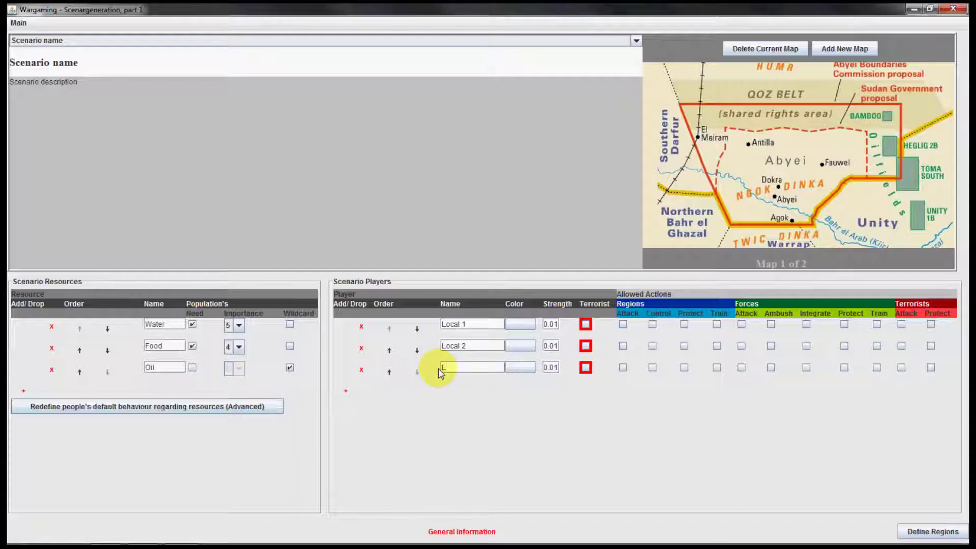
text(ocal Terrorist)
Add two more scenario players and name the fourth one "Internat 1".
click(346, 392)
click(346, 409)
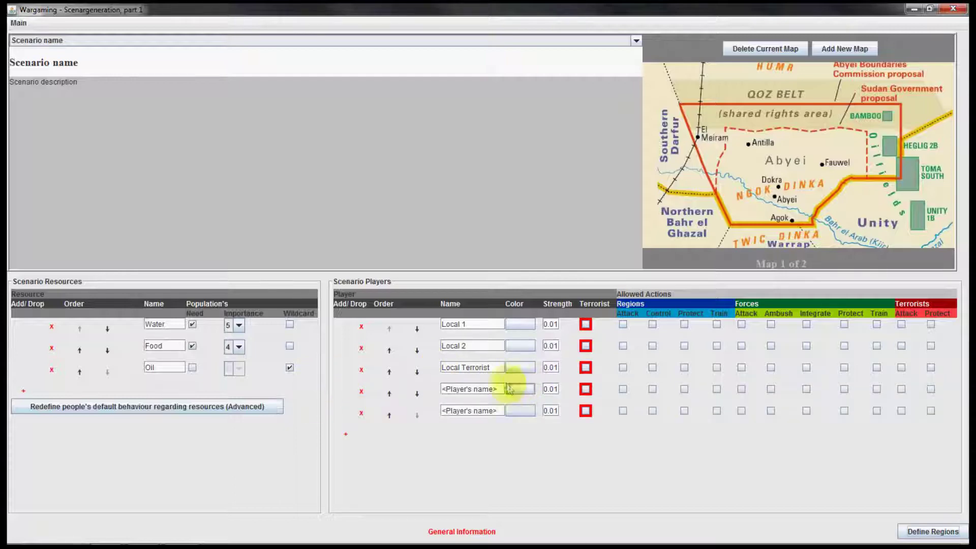
drag(497, 389, 438, 394)
key(BackSpace)
text(Internat)
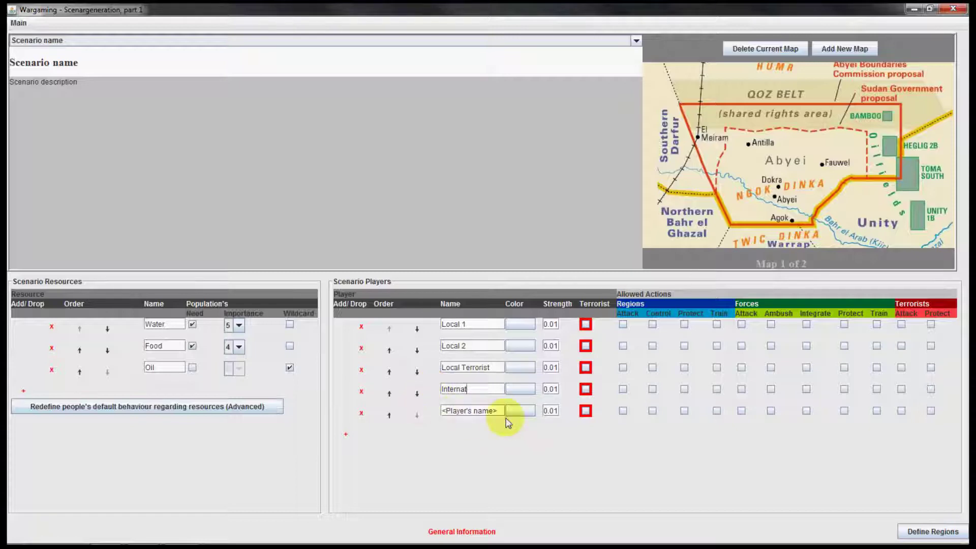
text( 1)
Name the fifth player "Internat 2" and assign a dark yellow color to player Local 1.
drag(501, 410, 444, 414)
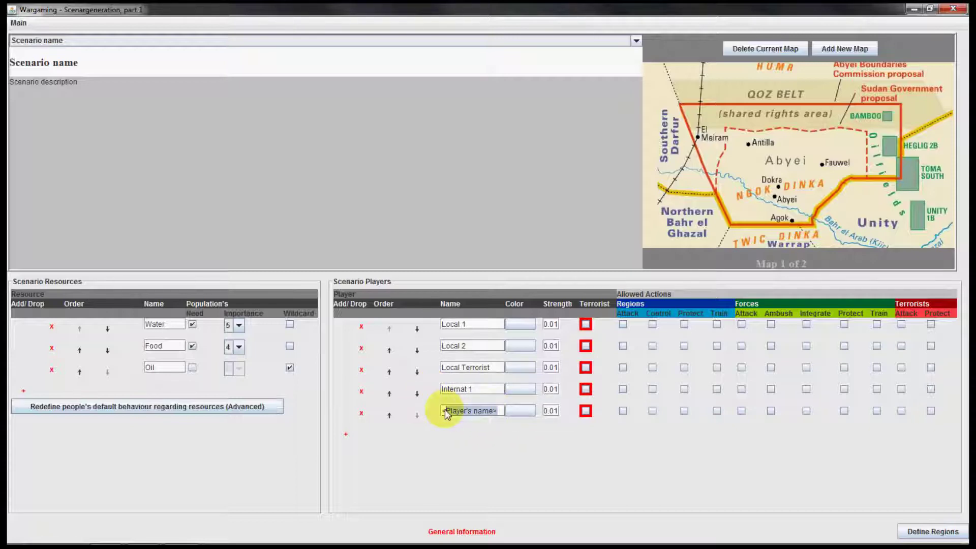
text(rnat 2)
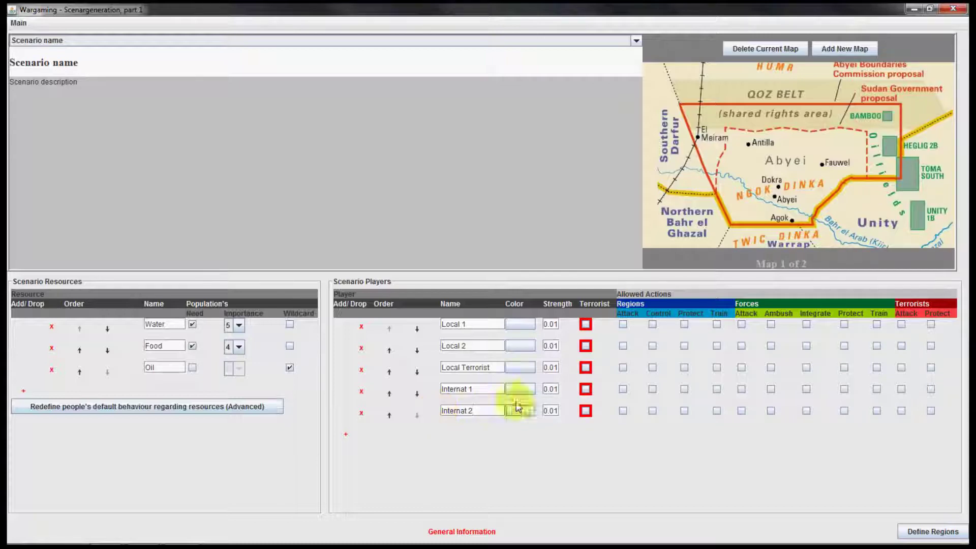
click(521, 323)
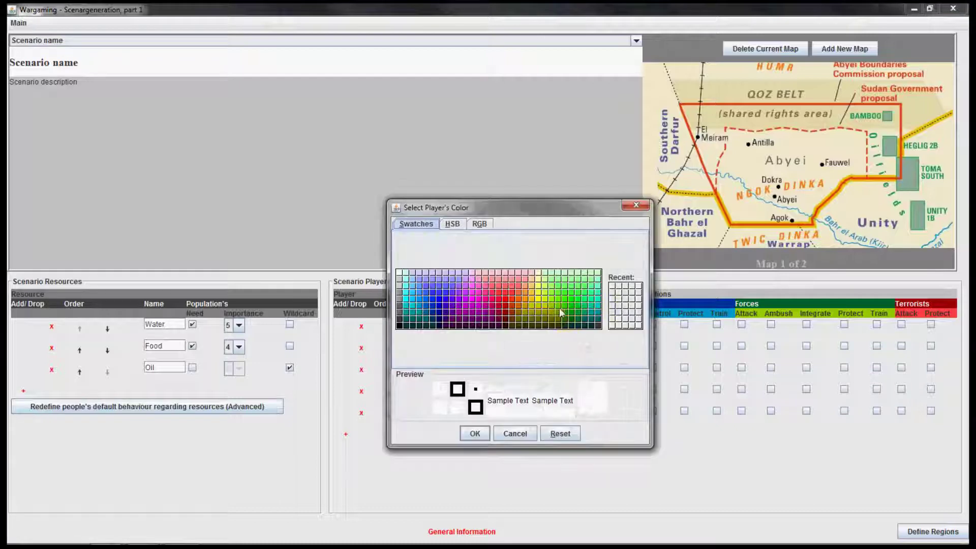
click(546, 311)
click(476, 431)
Assign bright yellow as the color of player Local 2 and red as the color of Local Terrorist.
click(521, 346)
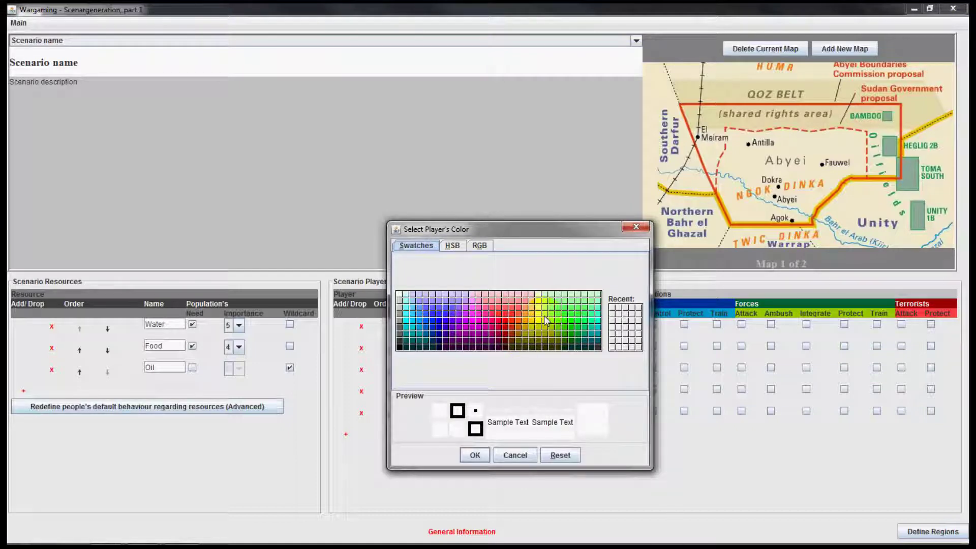
click(545, 318)
click(537, 312)
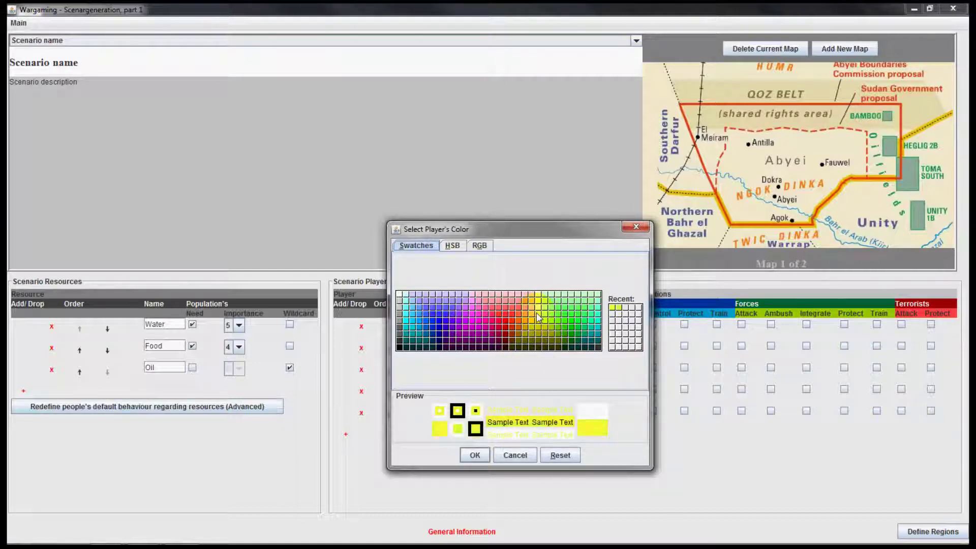
click(474, 454)
click(530, 362)
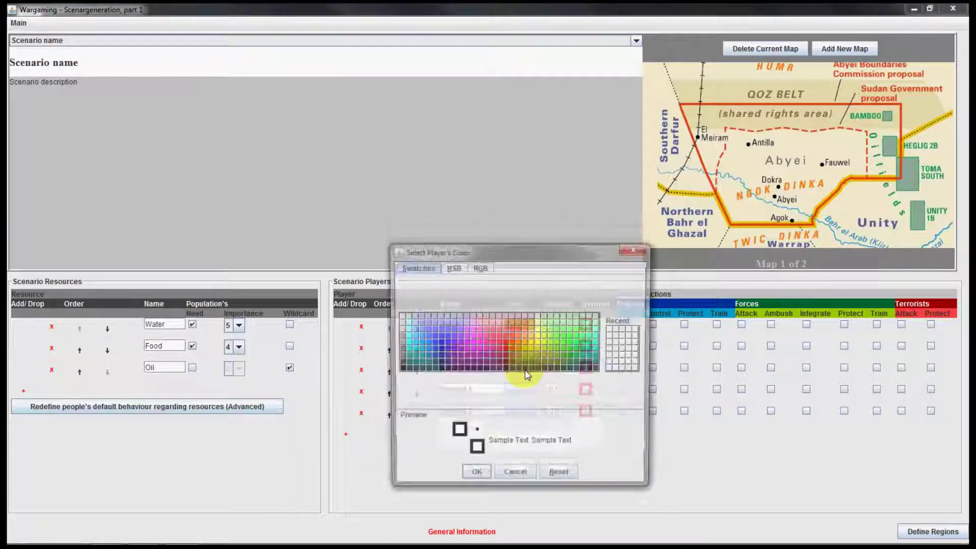
click(509, 345)
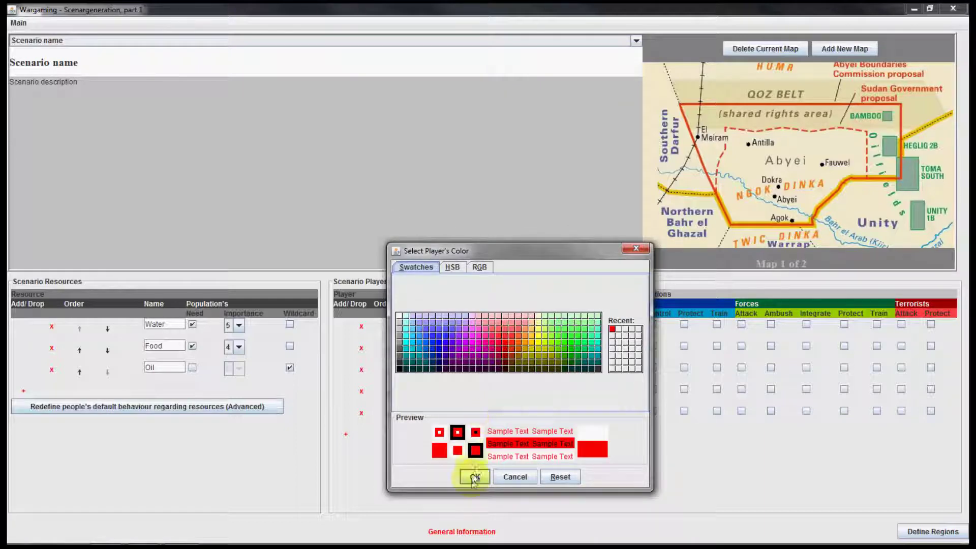
click(475, 476)
Assign green as the color of player Internat 1 and dark blue as the color of Internat 2.
click(514, 390)
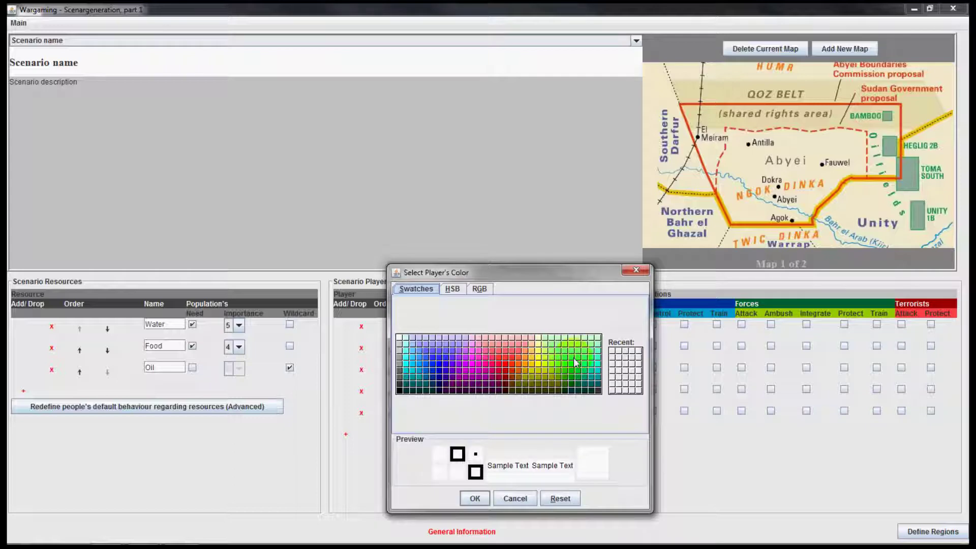
click(570, 362)
click(477, 498)
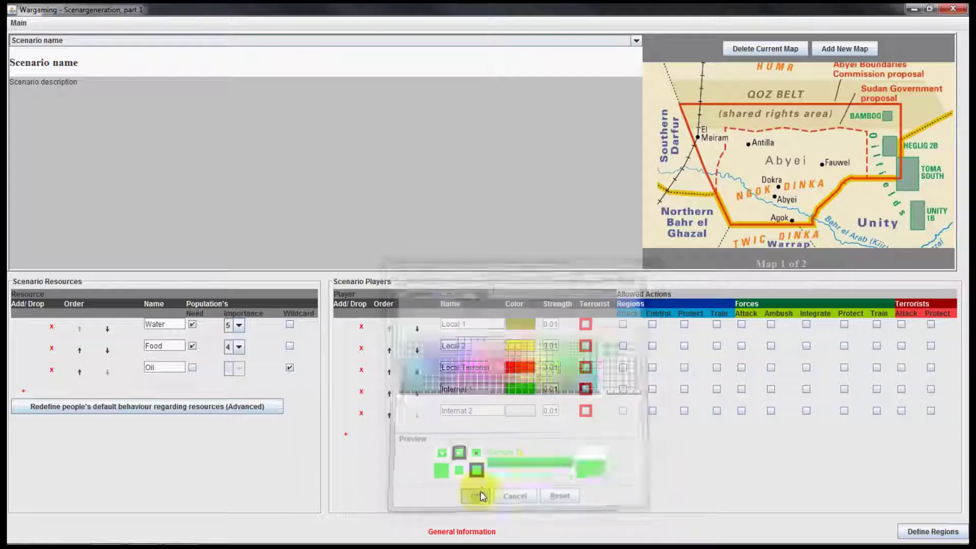
click(521, 410)
click(447, 397)
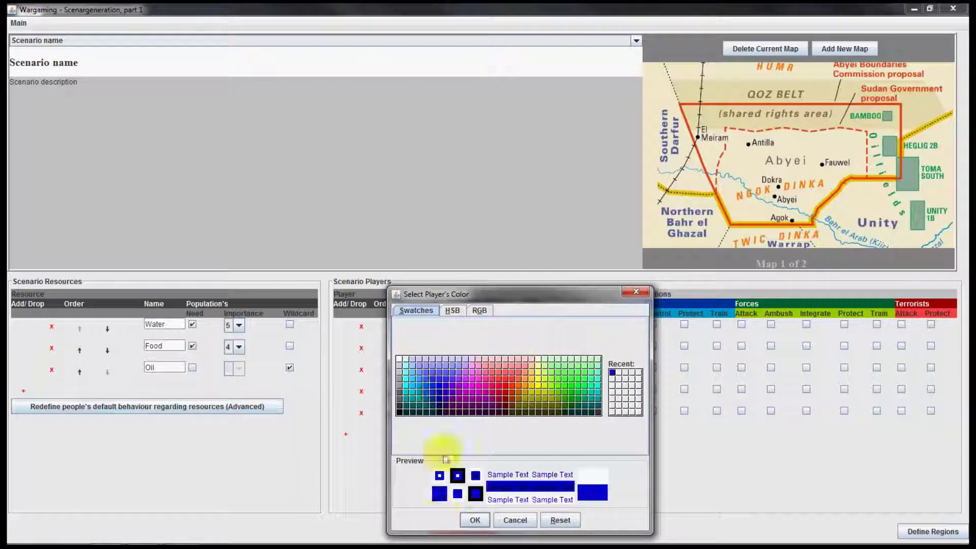
click(474, 519)
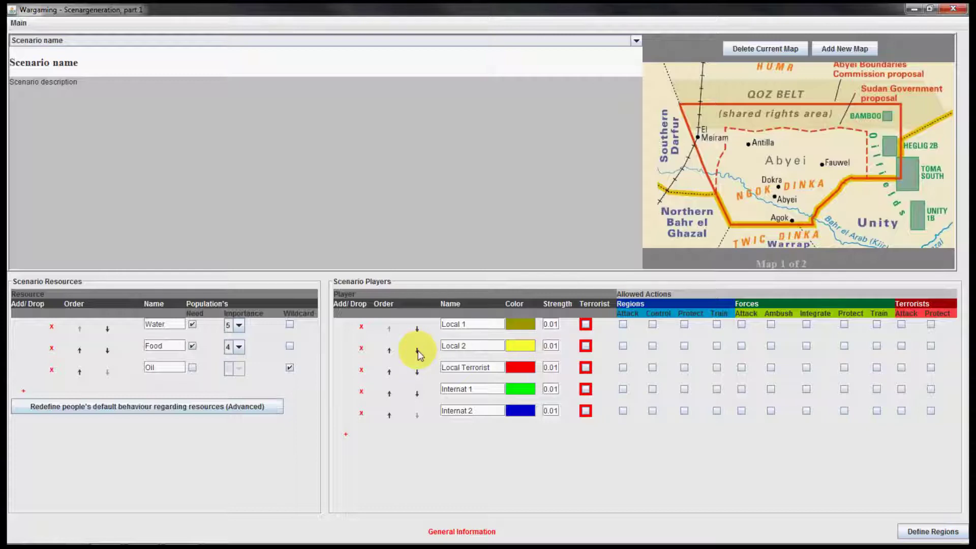
Reorder the scenario players so that Internat 1 and Internat 2 both come before Local Terrorist.
click(389, 394)
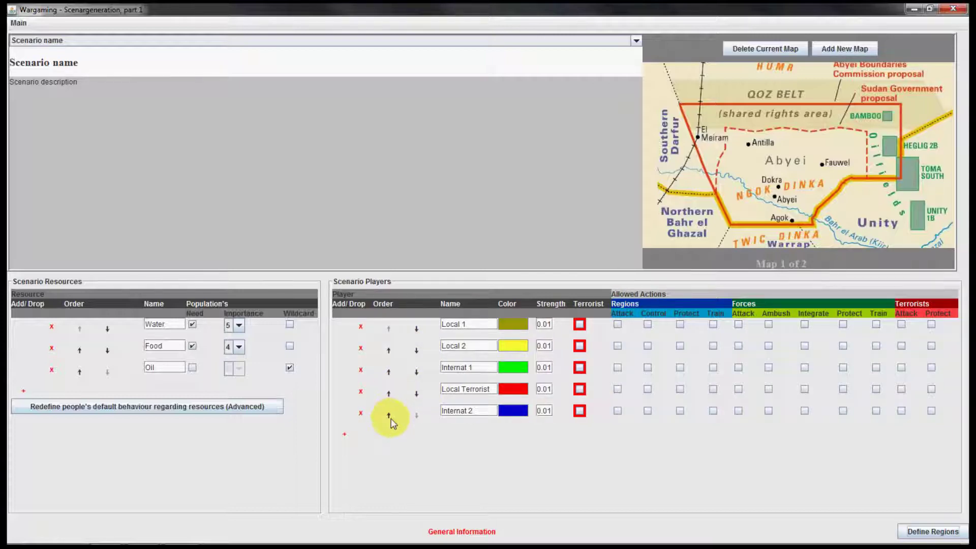
click(388, 415)
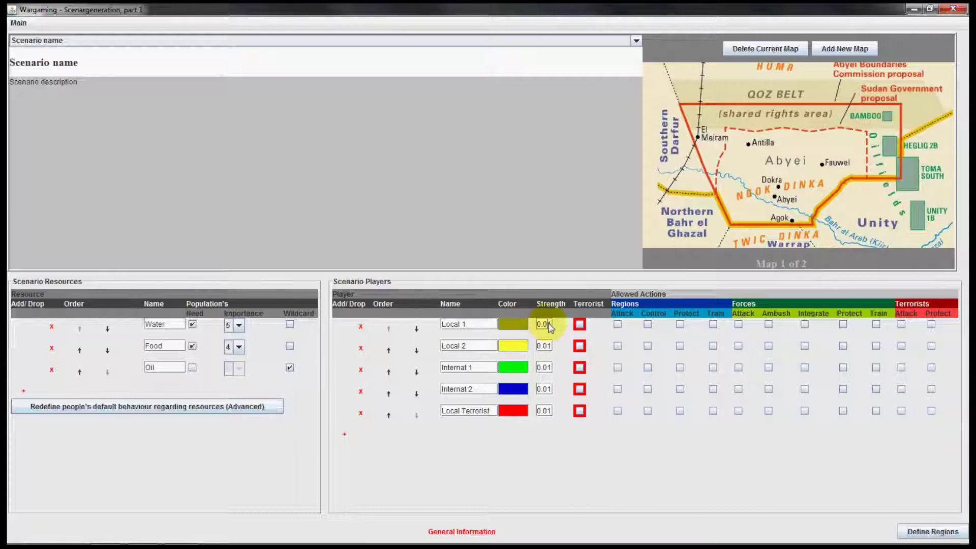
Set the strength of players Local 1 and Local 2 to 0.02 each.
key(BackSpace)
text(2)
click(553, 349)
key(BackSpace)
text(2)
Set Internat 2's strength to 0.04, and give Local Terrorist a strength of 0.02 and mark it as a terrorist.
click(548, 371)
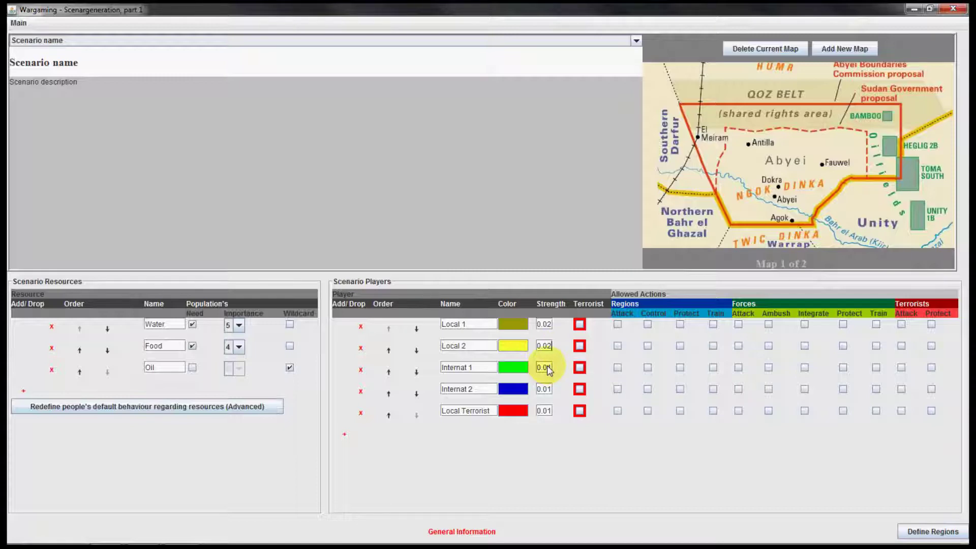
click(552, 392)
key(BackSpace)
text(4)
click(552, 413)
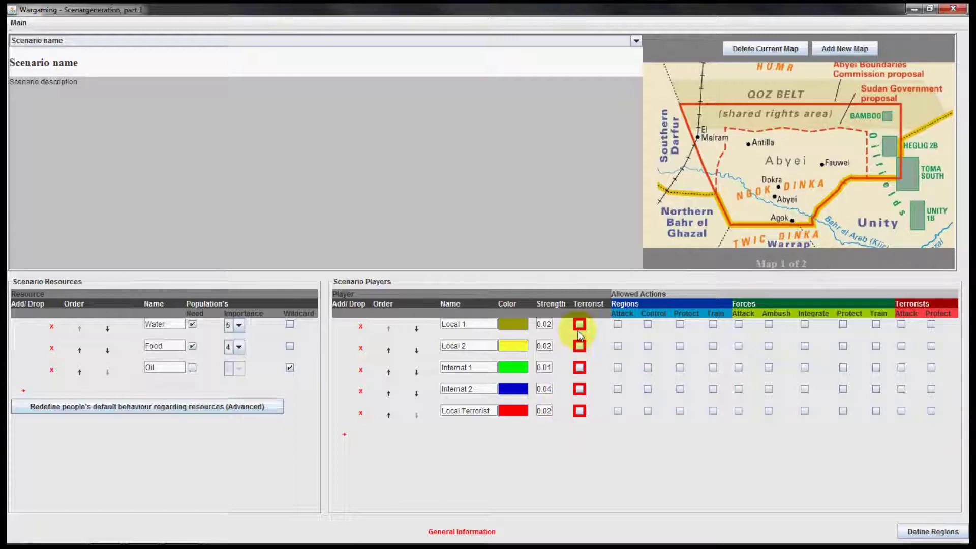
click(580, 411)
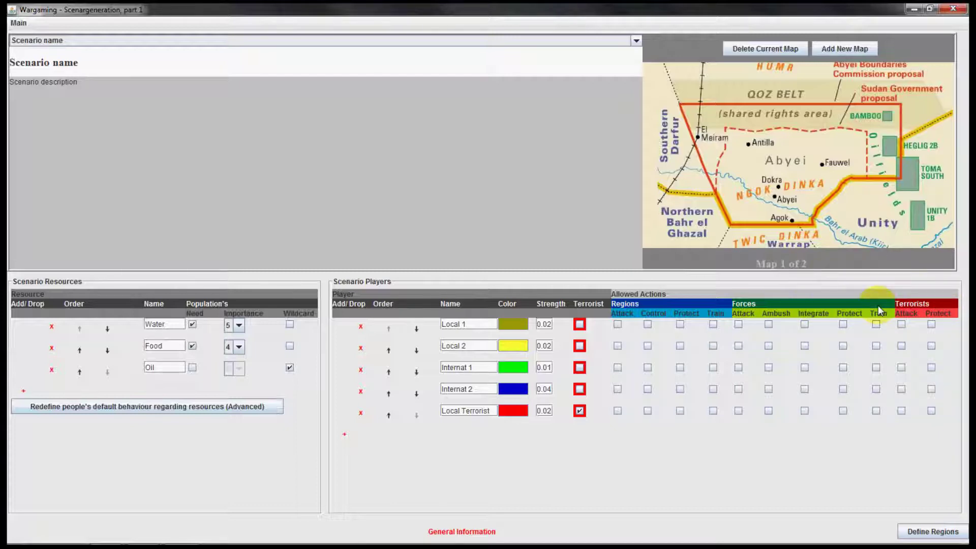
Allow players Local 1 and Local 2 to attack and control regions.
click(617, 325)
click(617, 346)
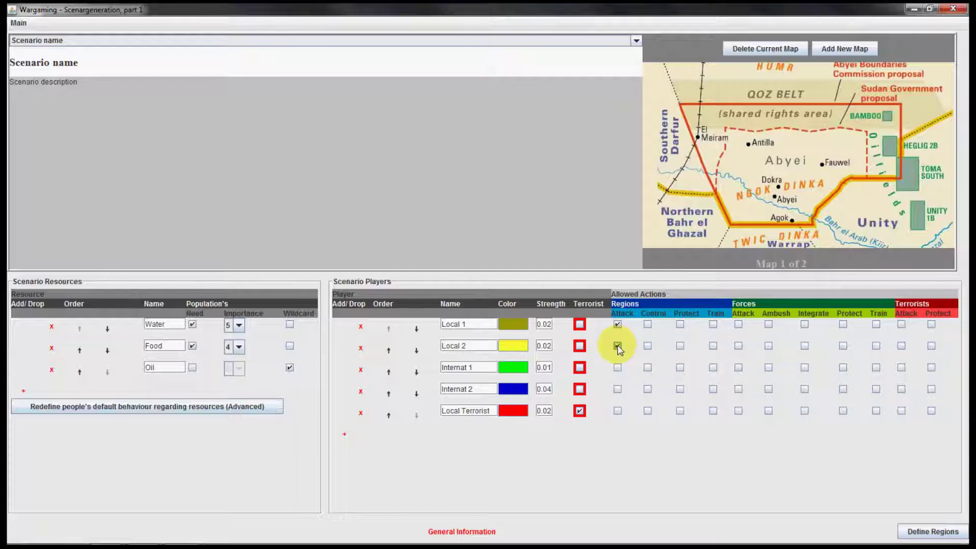
click(647, 324)
click(647, 347)
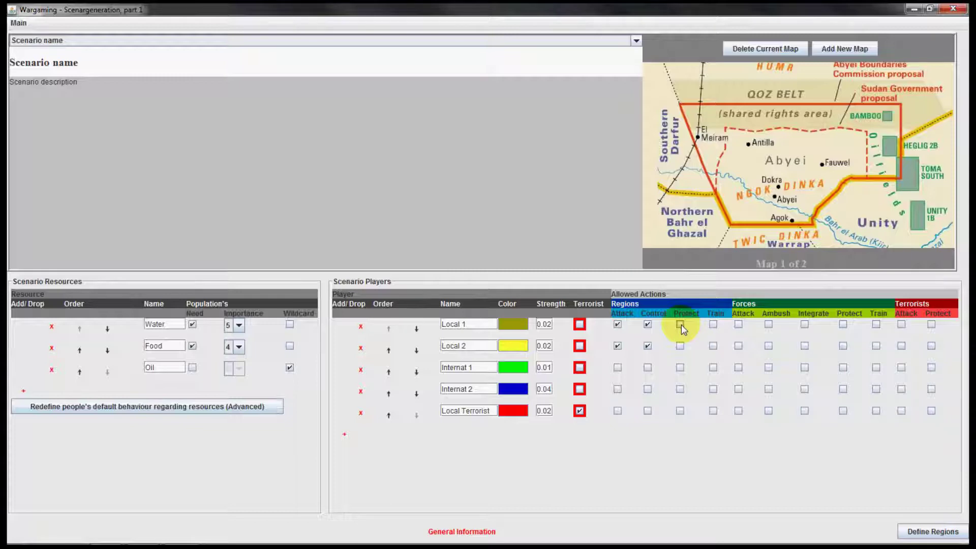
Allow Local 1 and Local 2 to attack and protect both forces and terrorists.
click(737, 325)
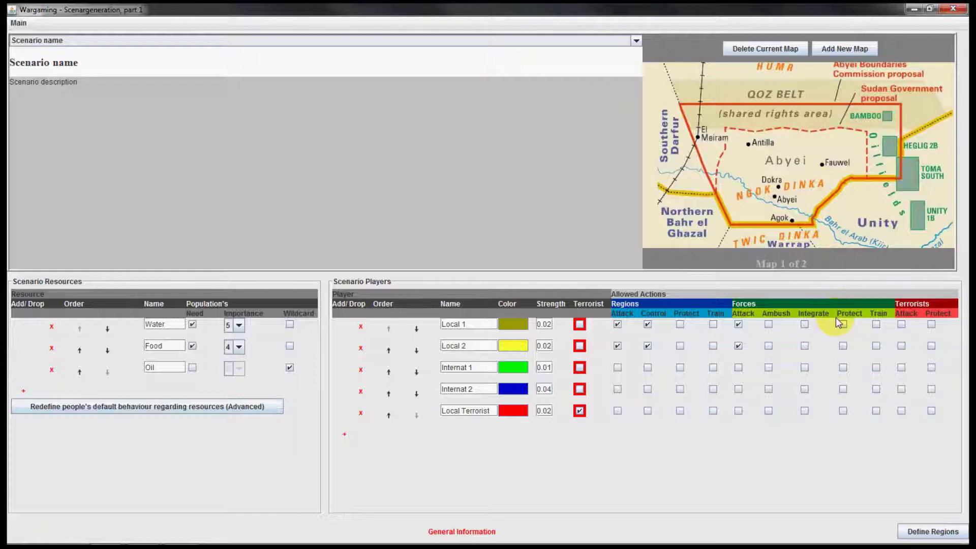
click(843, 346)
click(901, 324)
click(932, 324)
click(901, 346)
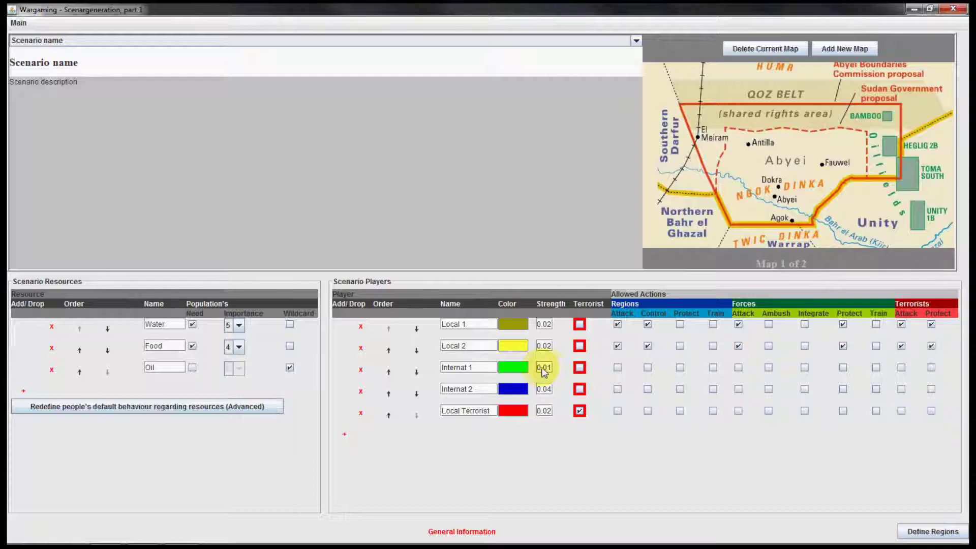
Allow both Internat players to protect regions, attack and protect forces, and attack terrorists; additionally allow Internat 1 to train regions and forces.
click(738, 368)
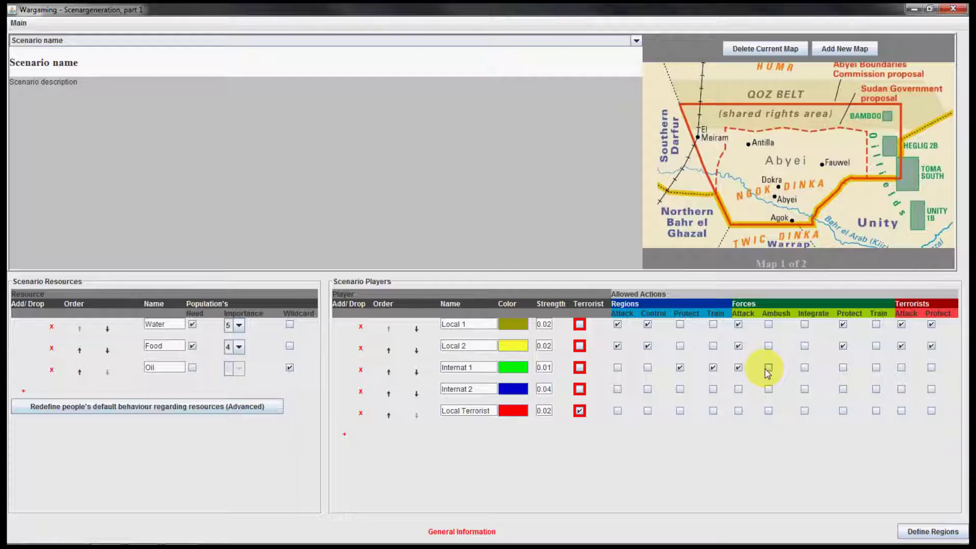
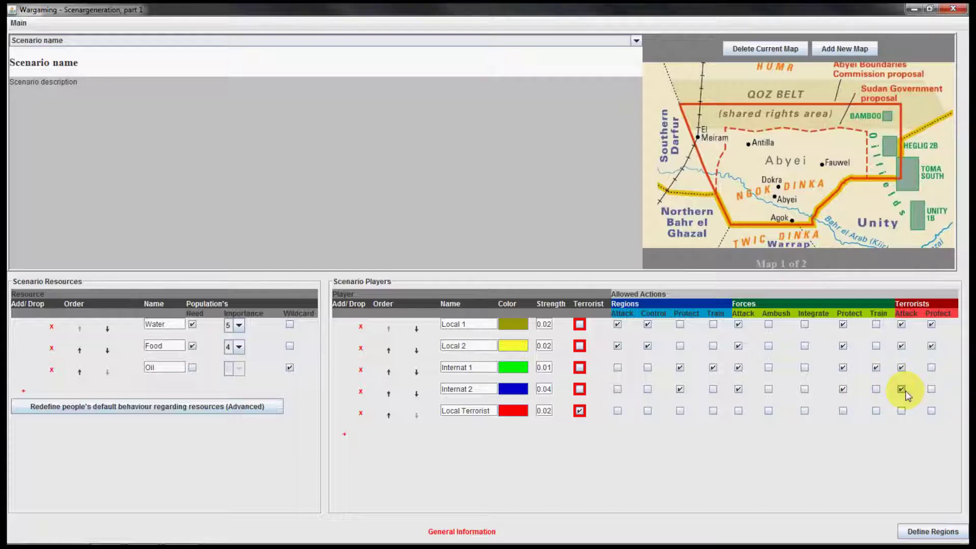
Allow Local Terrorist to attack and control regions, and to attack, ambush and integrate forces.
click(617, 412)
click(648, 412)
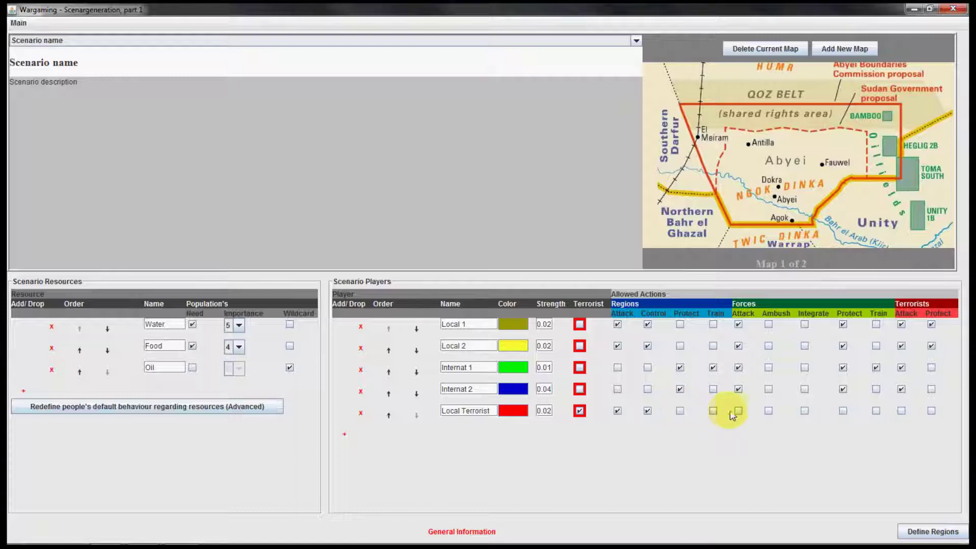
click(768, 410)
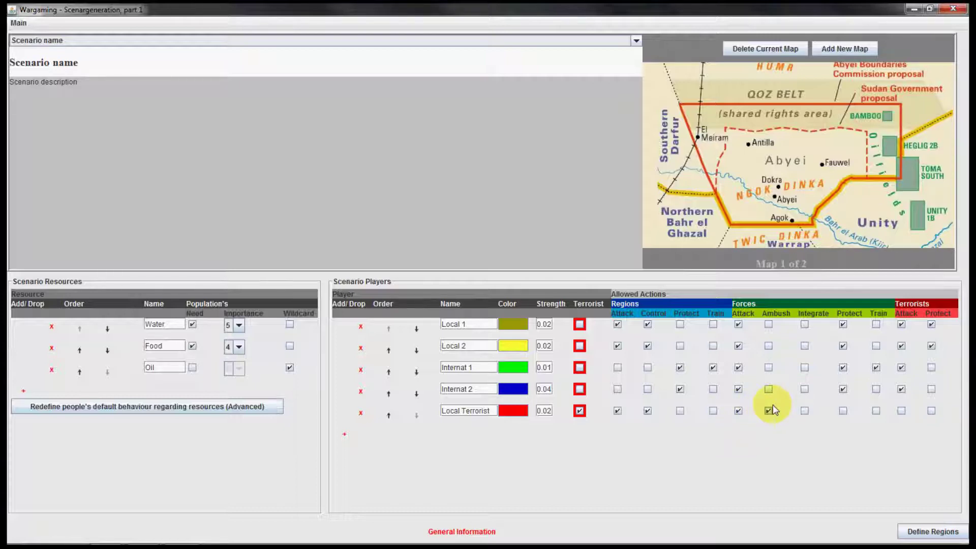
click(805, 410)
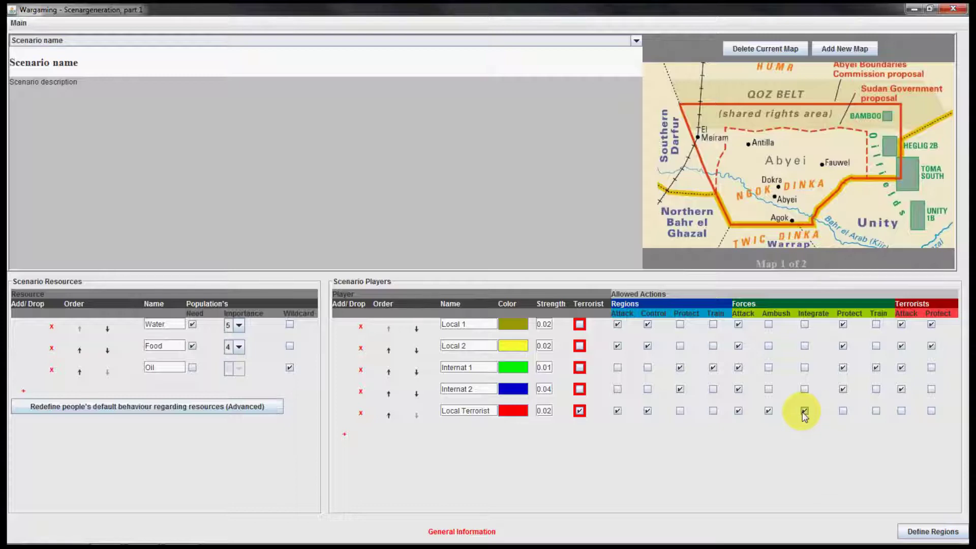